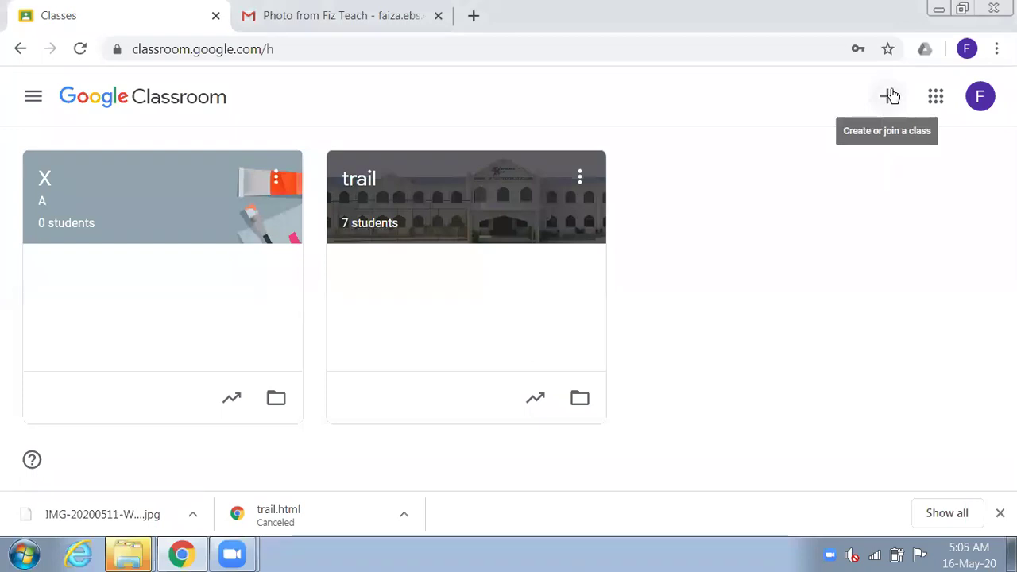
Begin creating a new class and acknowledge the notice about not using Classroom at a school
left_click(892, 95)
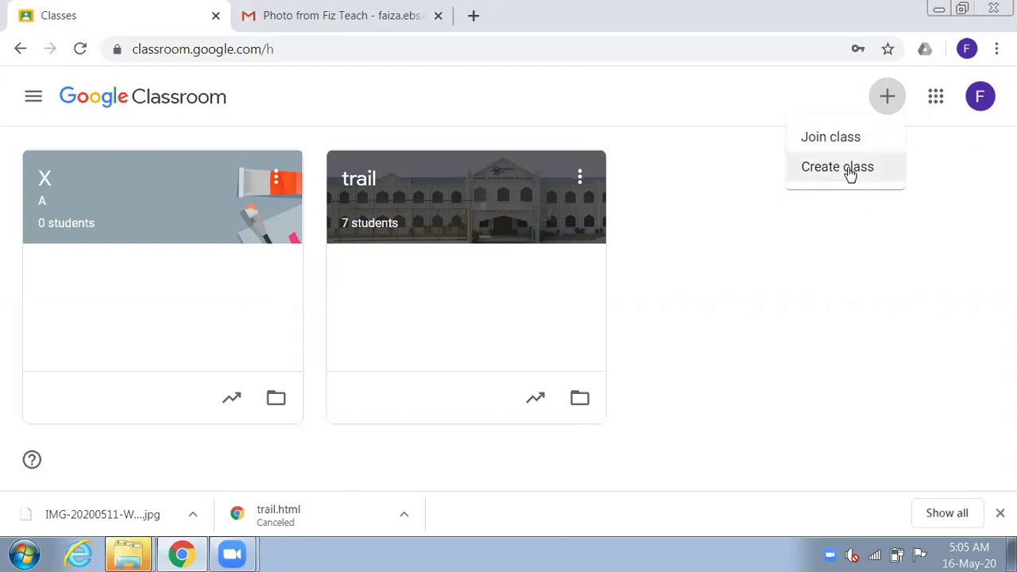
left_click(850, 168)
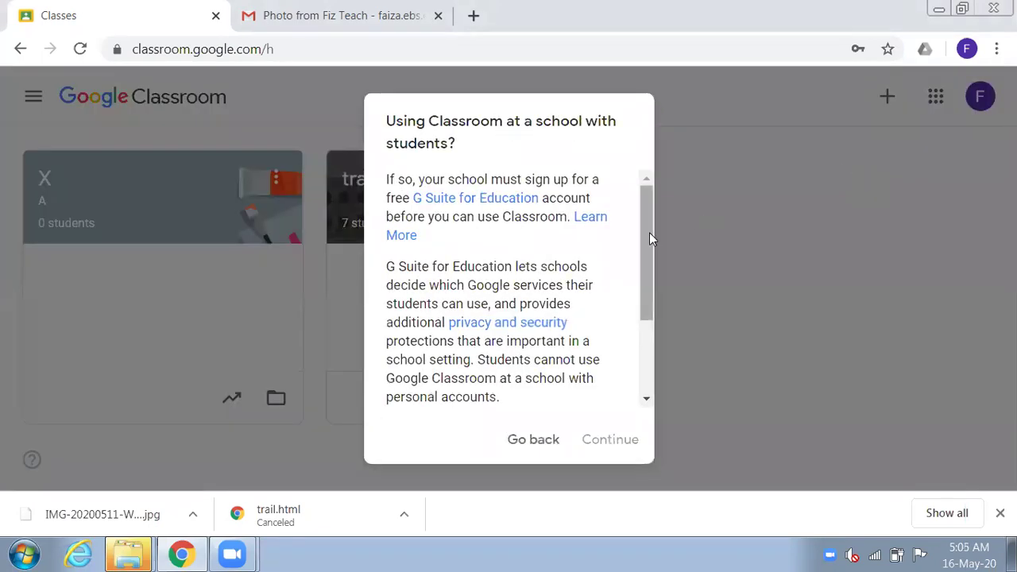
left_click_drag(649, 313, 648, 372)
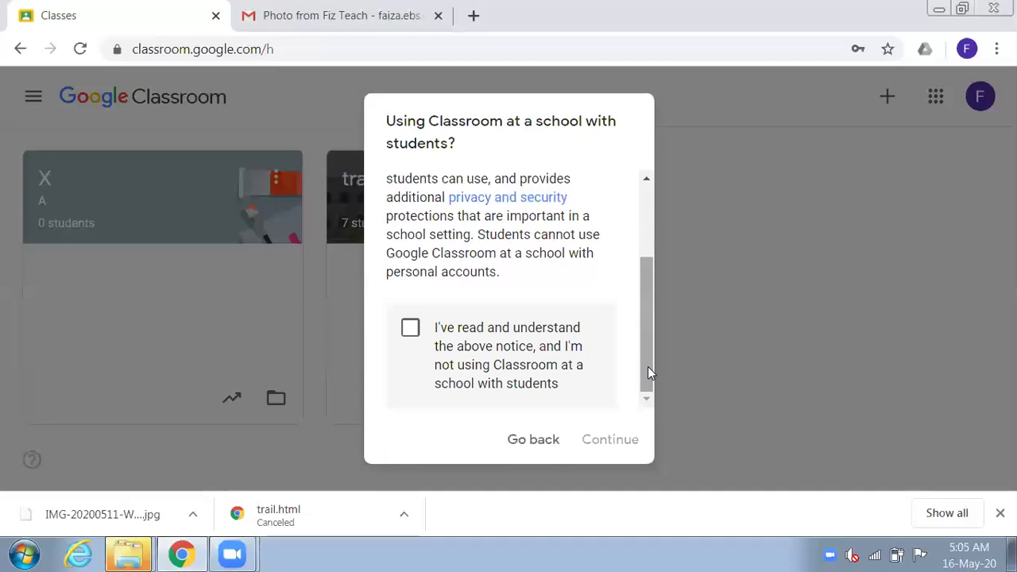
left_click(412, 329)
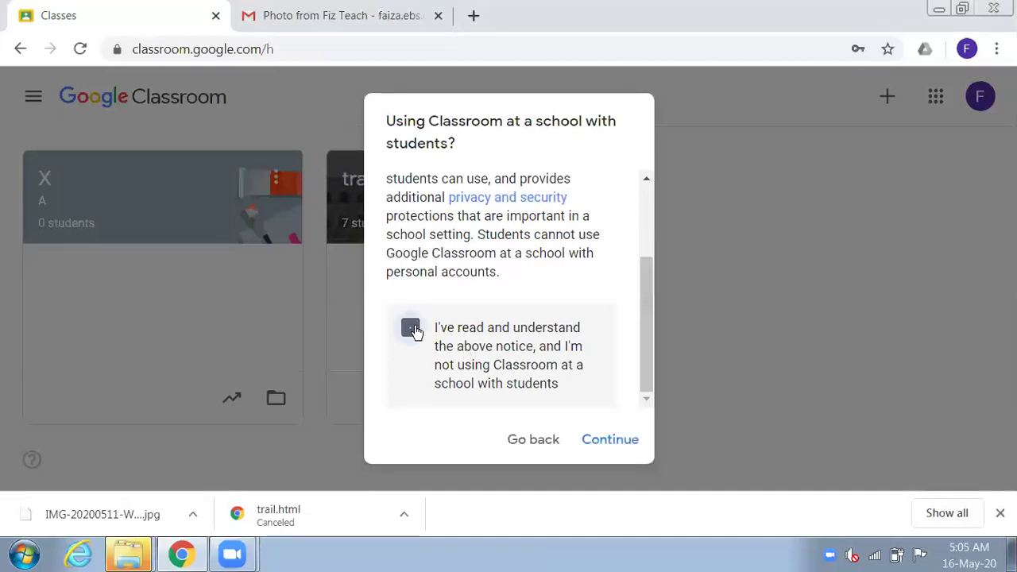
Fill the class form with name 'Demo', section 'A' and subject 'Teach'
left_click(609, 442)
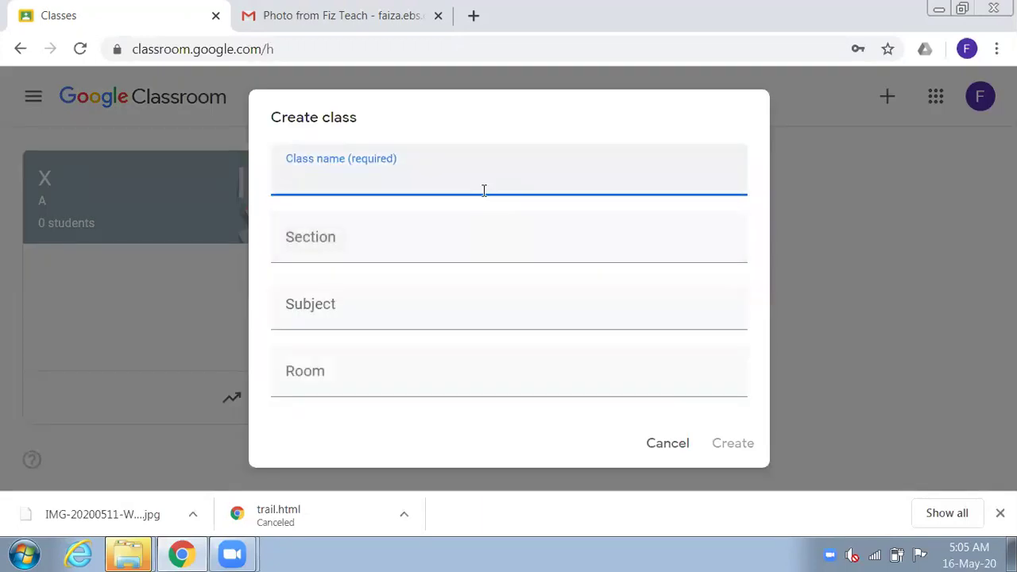
type("D")
type("emo")
key("Tab")
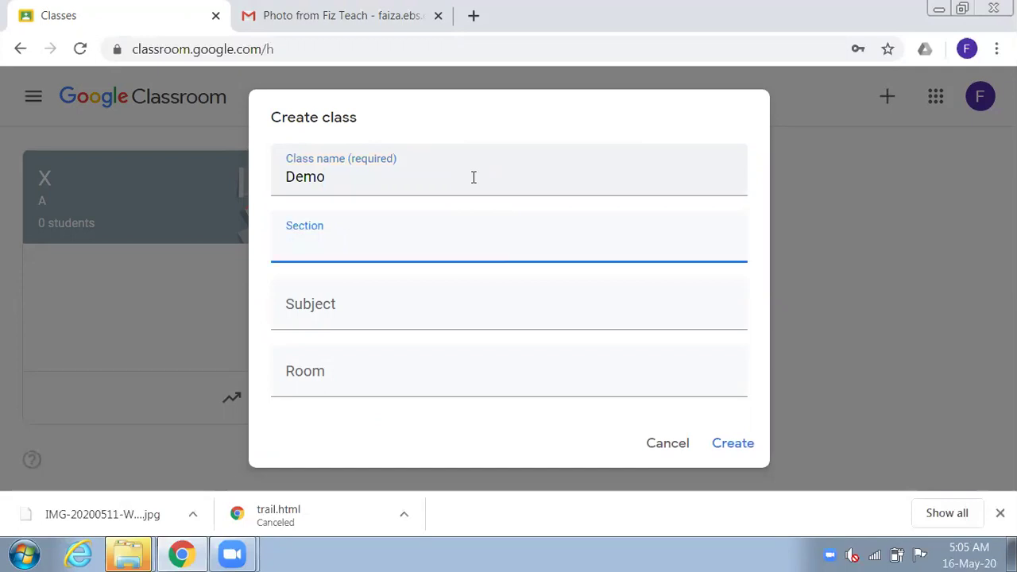
type("A")
key("Tab")
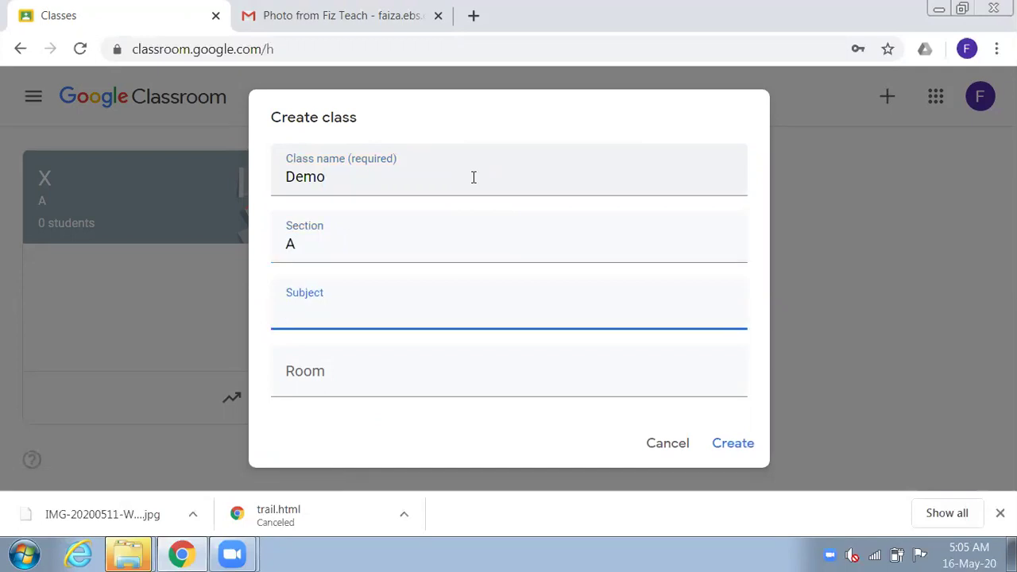
type("Ter")
key("BackSpace")
type("a")
type("ch")
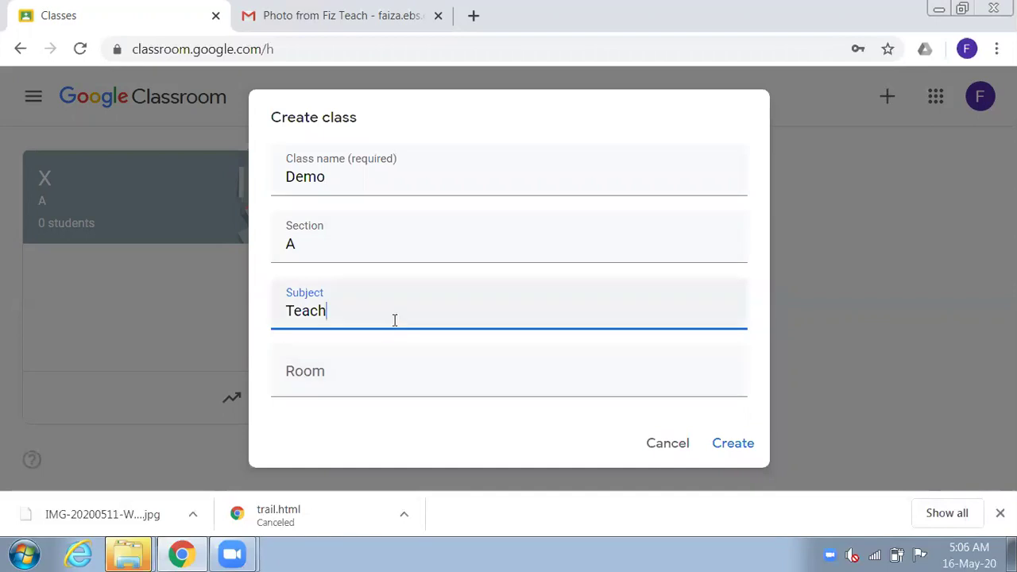
left_click(407, 176)
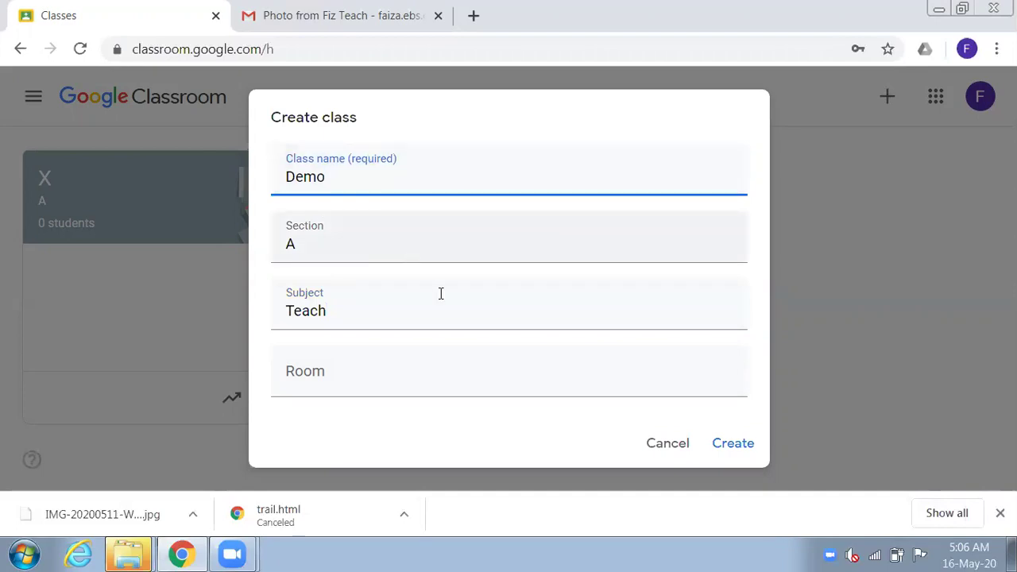
left_click(742, 446)
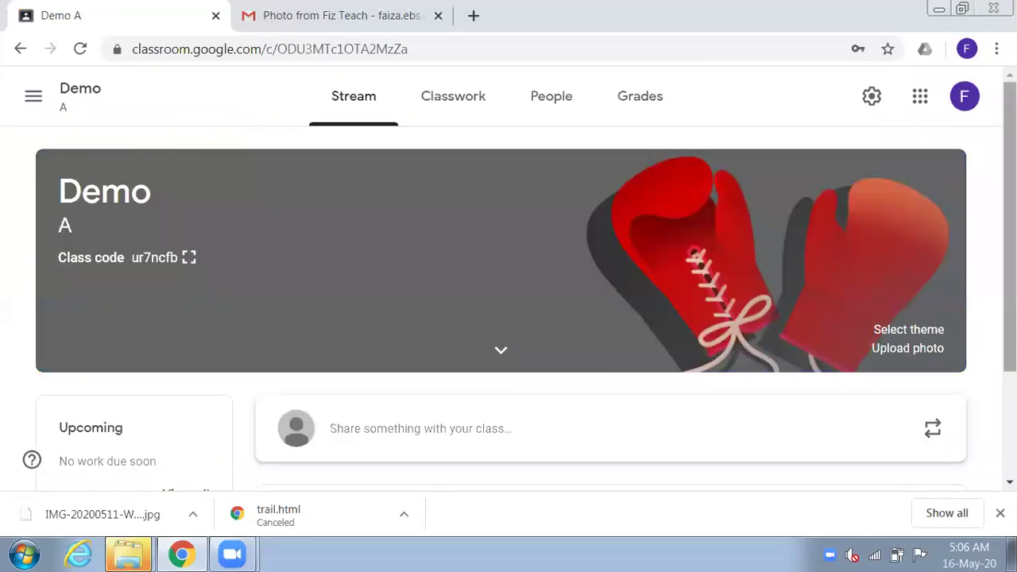
scroll(669, 245, "down", 2)
scroll(669, 245, "up", 2)
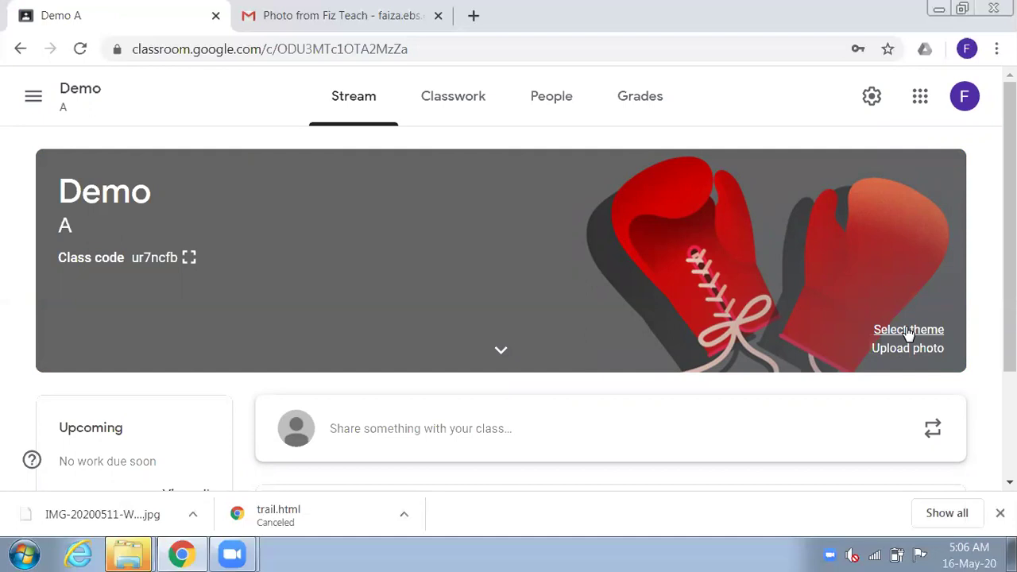
Browse banner options, then apply the blue graduation-cap theme to the Demo banner
left_click(908, 329)
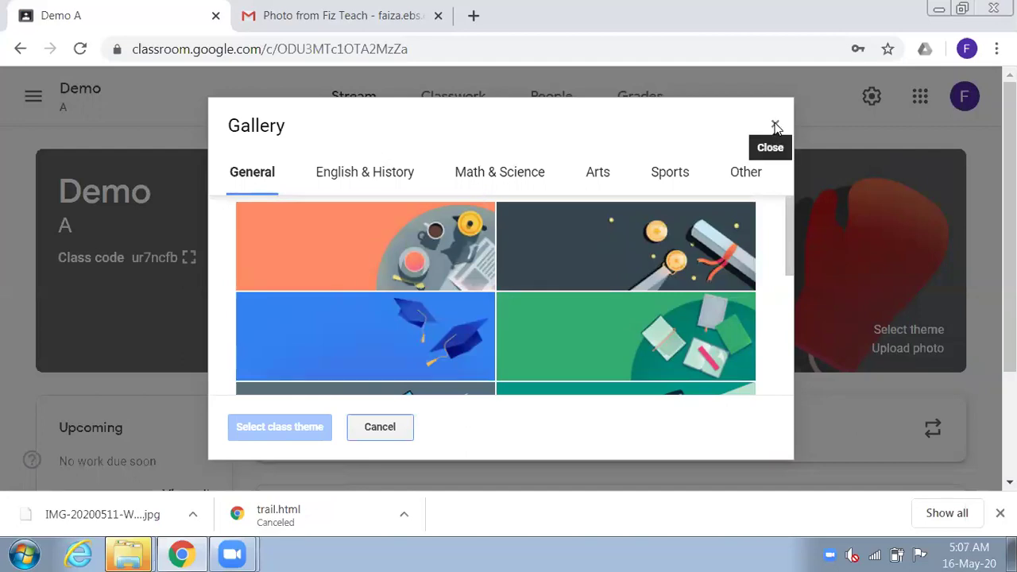
left_click(898, 354)
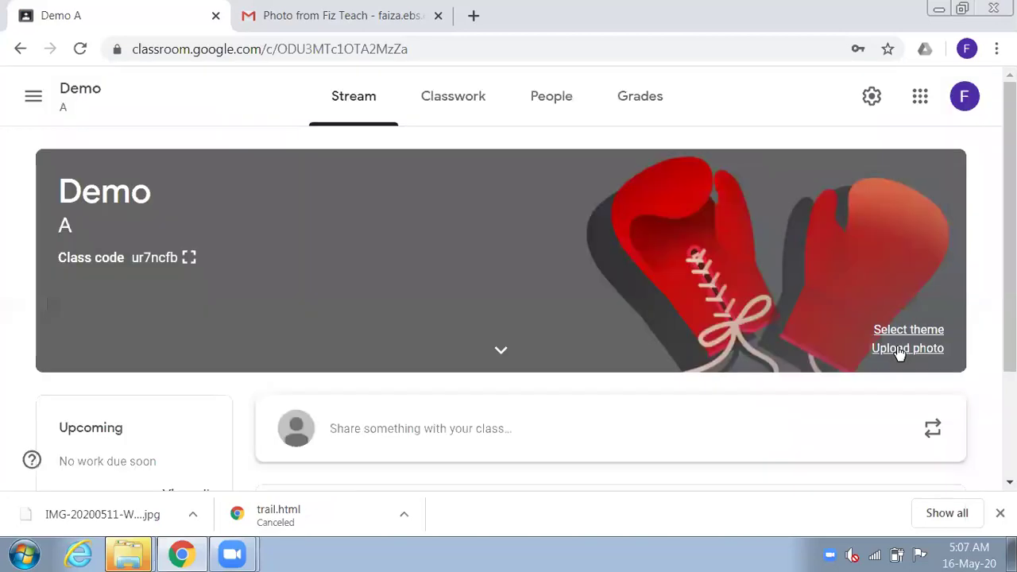
left_click(898, 349)
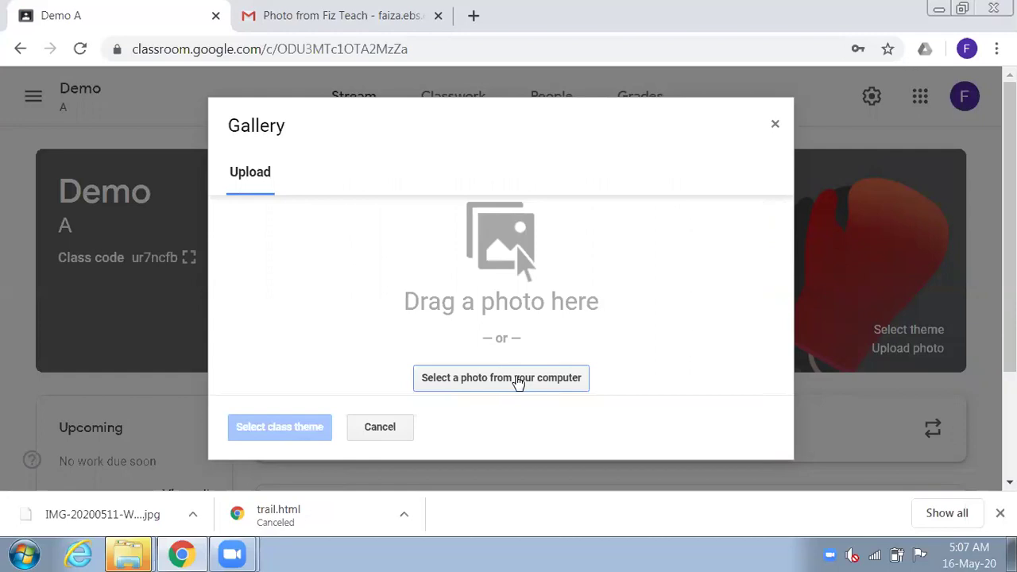
left_click(776, 127)
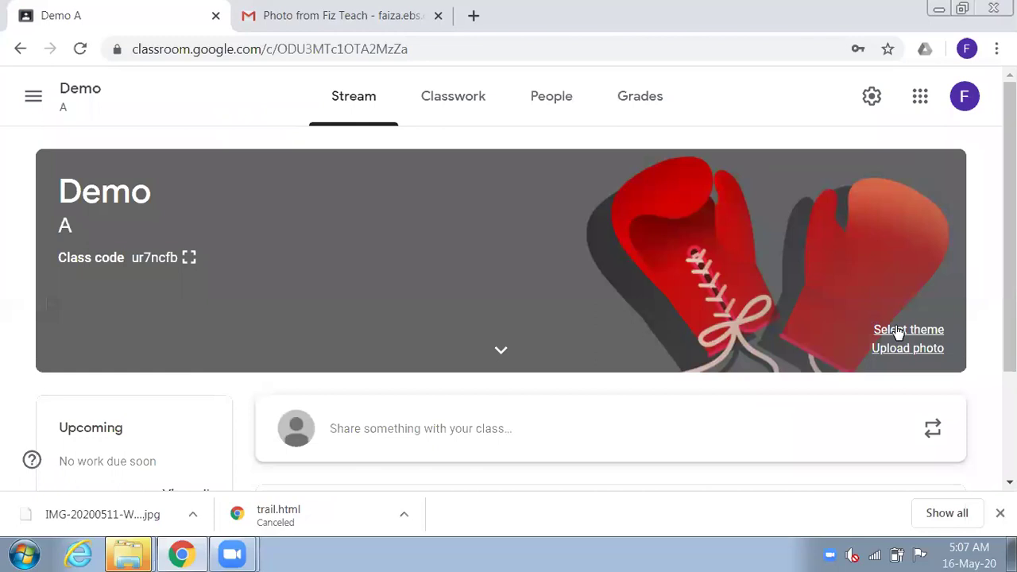
left_click(897, 331)
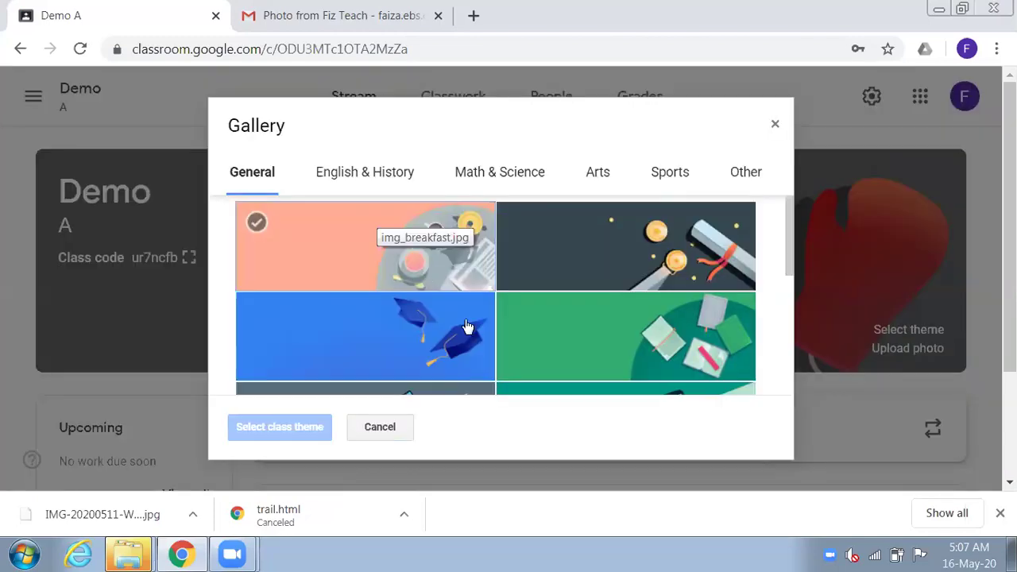
left_click(467, 328)
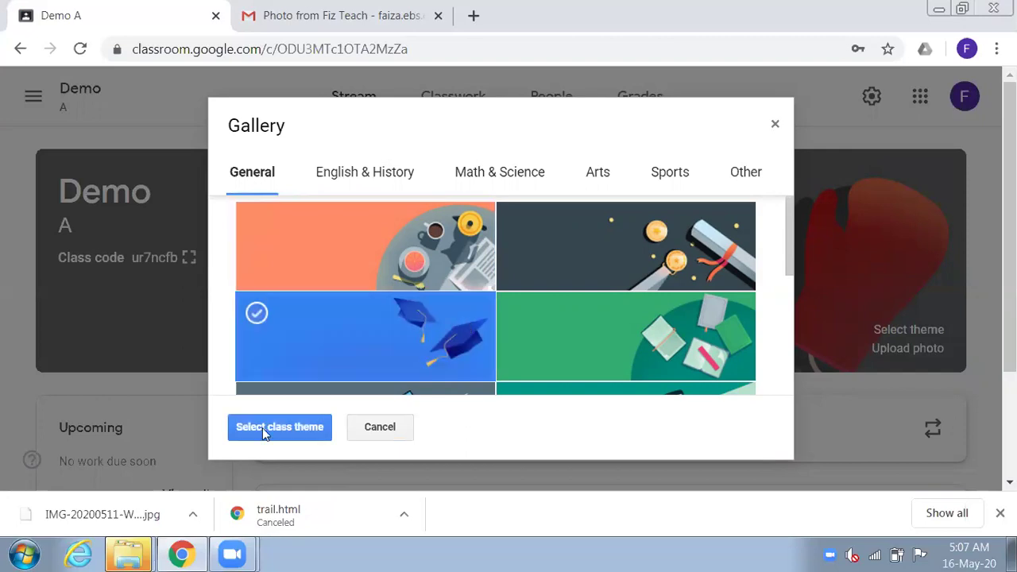
left_click(262, 428)
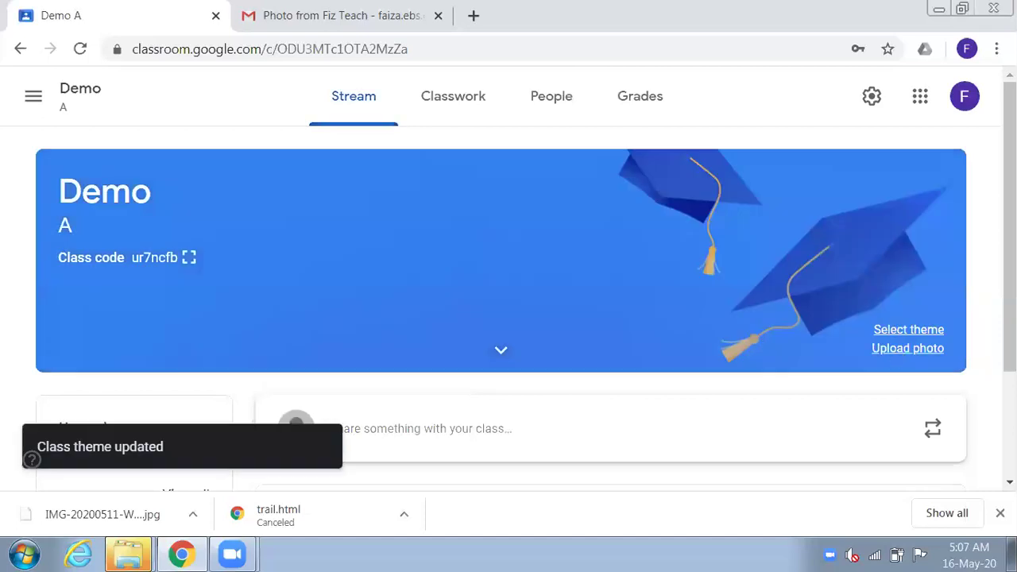
mouse_move(1010, 222)
left_mouse_down()
mouse_move(1010, 261)
mouse_move(1010, 229)
left_mouse_up()
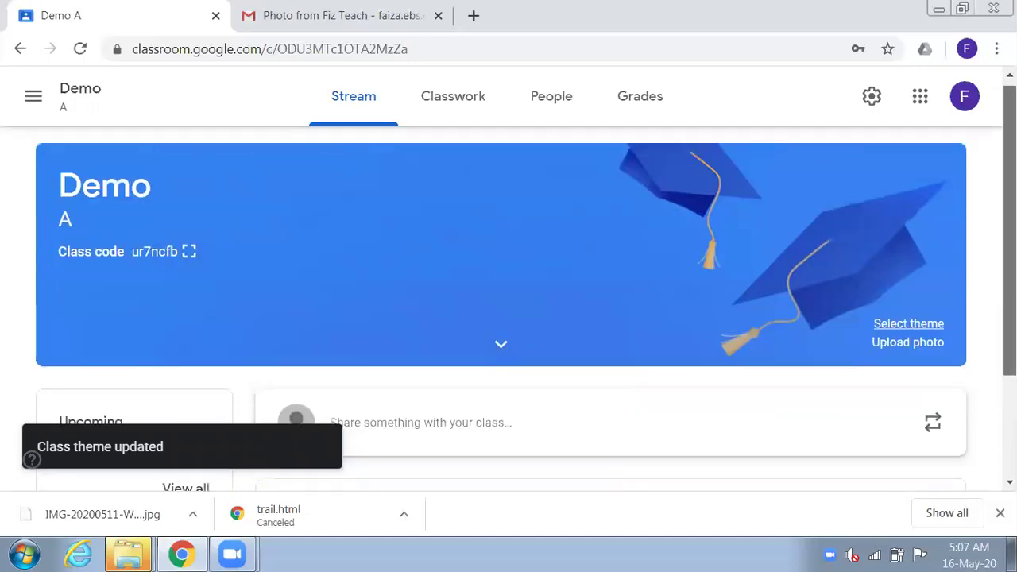
left_click(189, 251)
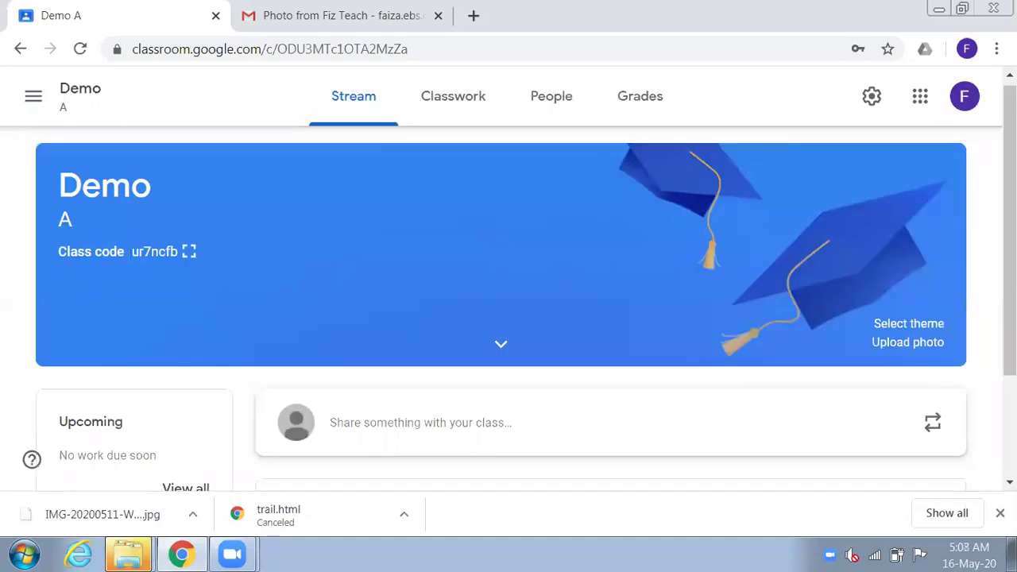
scroll(501, 302, "down", 2)
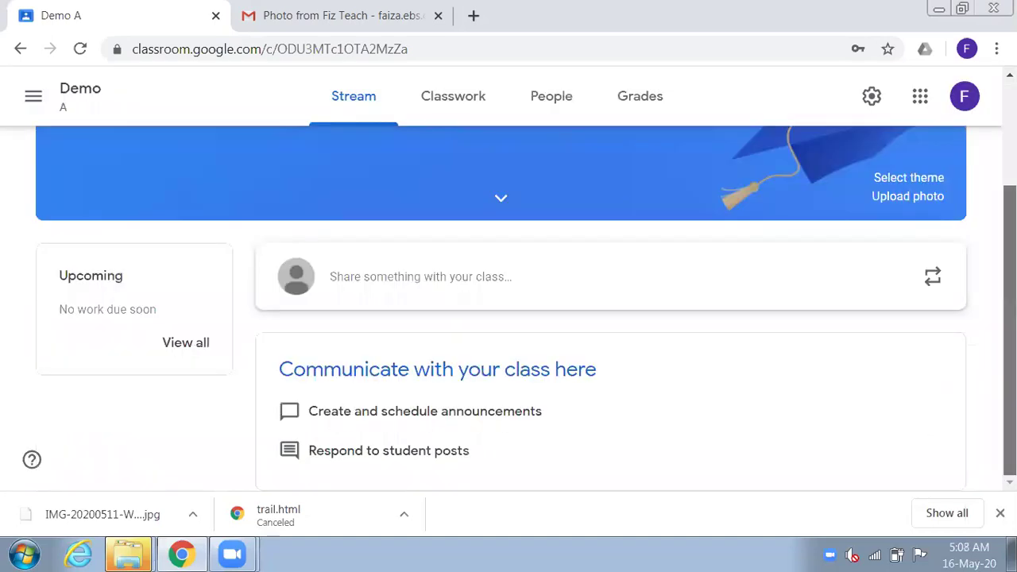
scroll(501, 302, "up", 2)
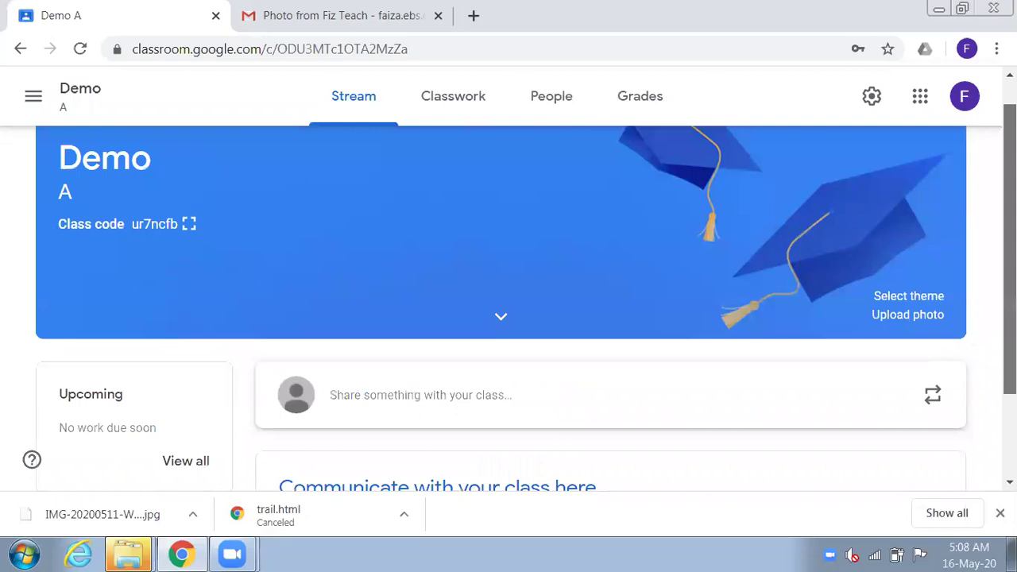
scroll(509, 283, "up", 1)
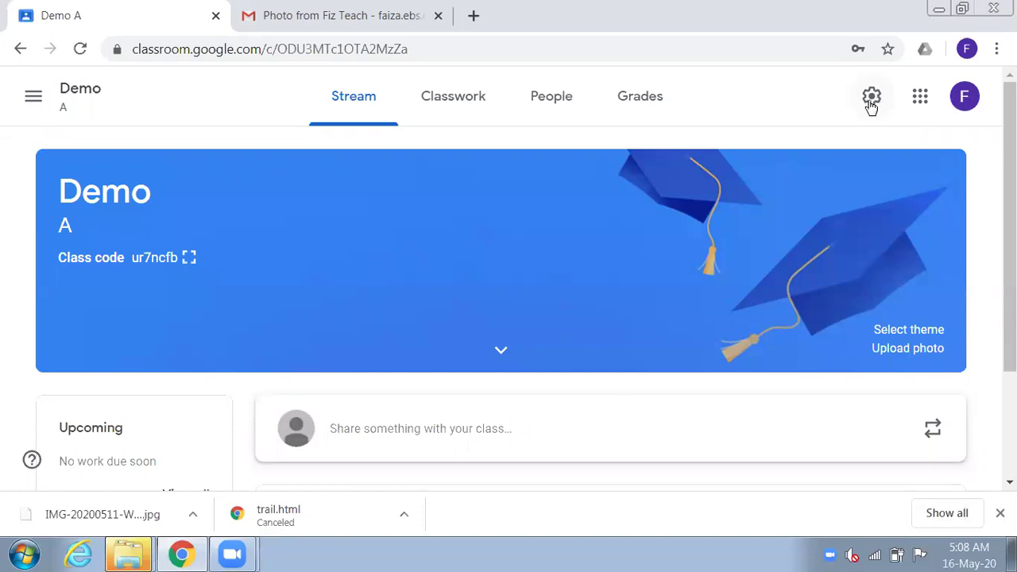
left_click(872, 100)
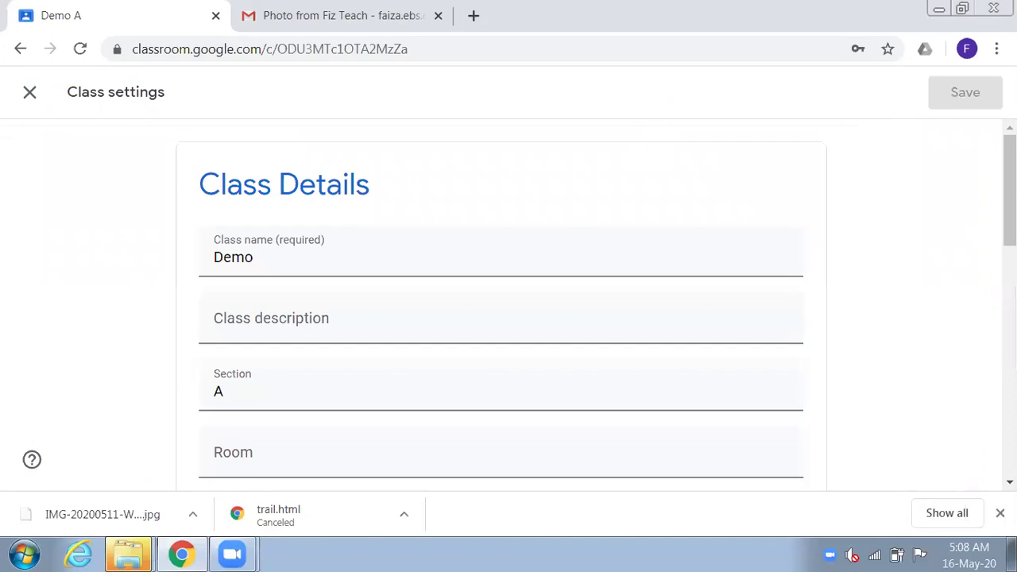
scroll(508, 318, "down", 1)
scroll(509, 318, "down", 2)
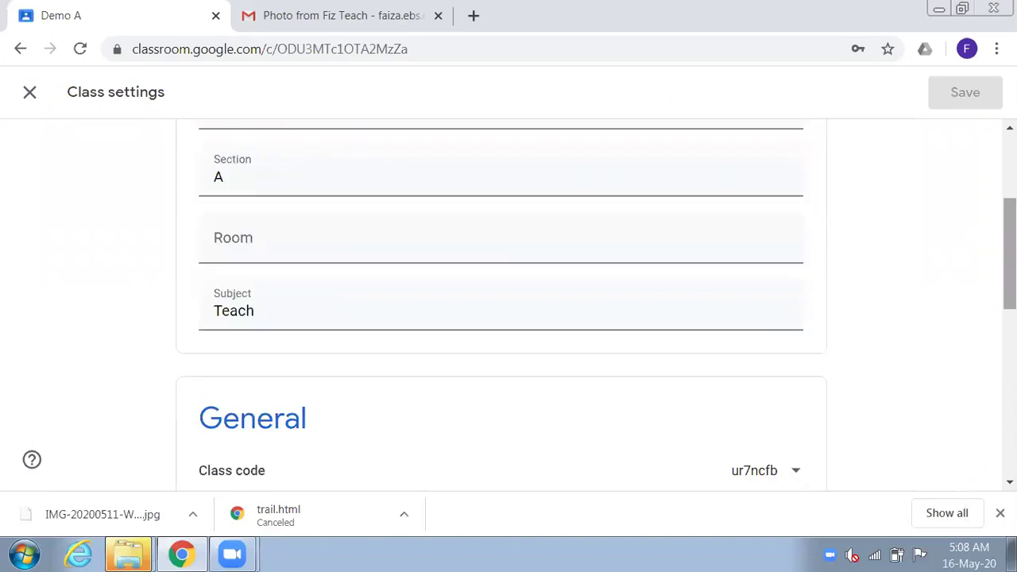
scroll(508, 317, "down", 2)
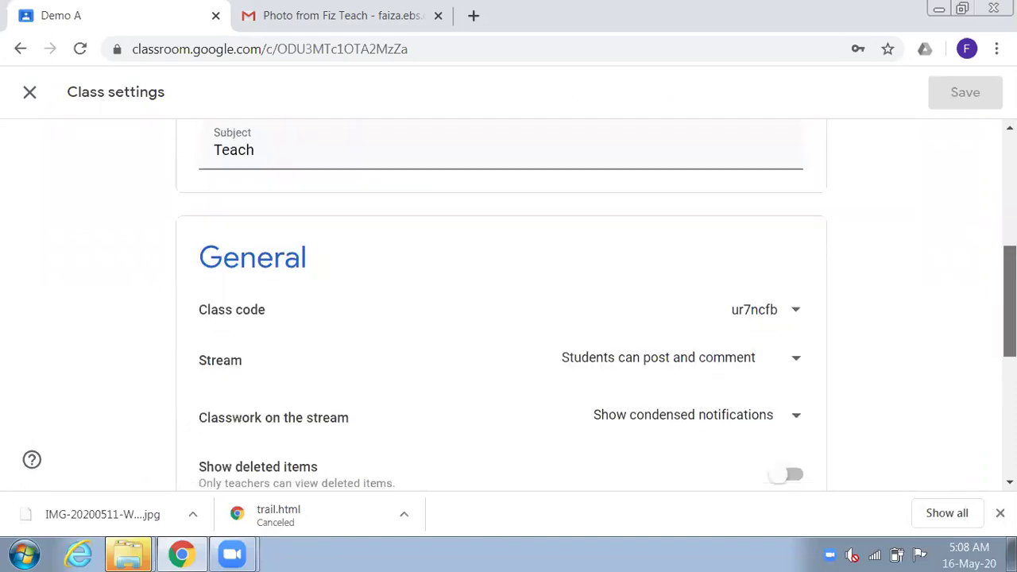
scroll(509, 318, "down", 2)
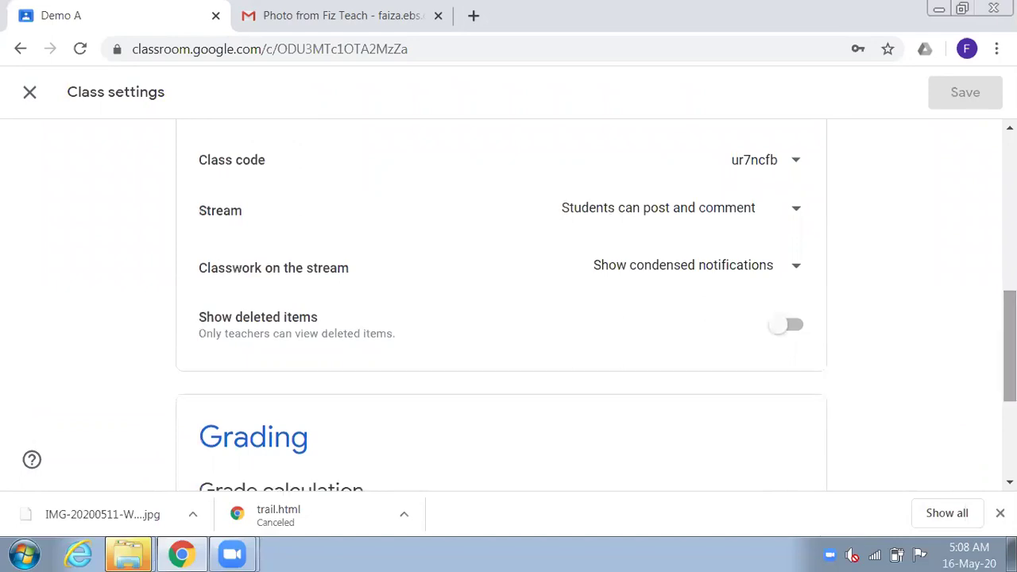
scroll(509, 318, "down", 1)
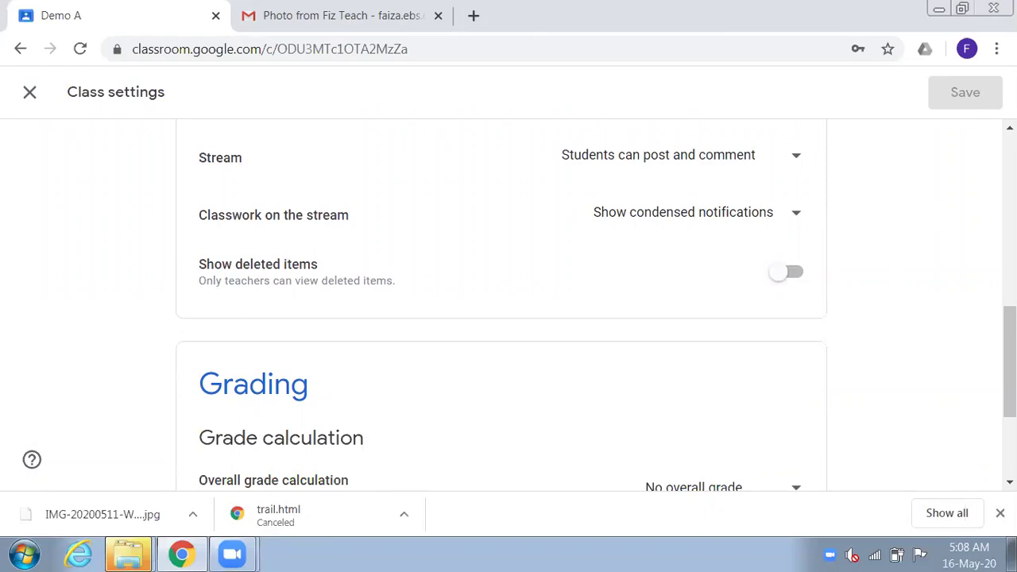
scroll(1010, 358, "up", 2)
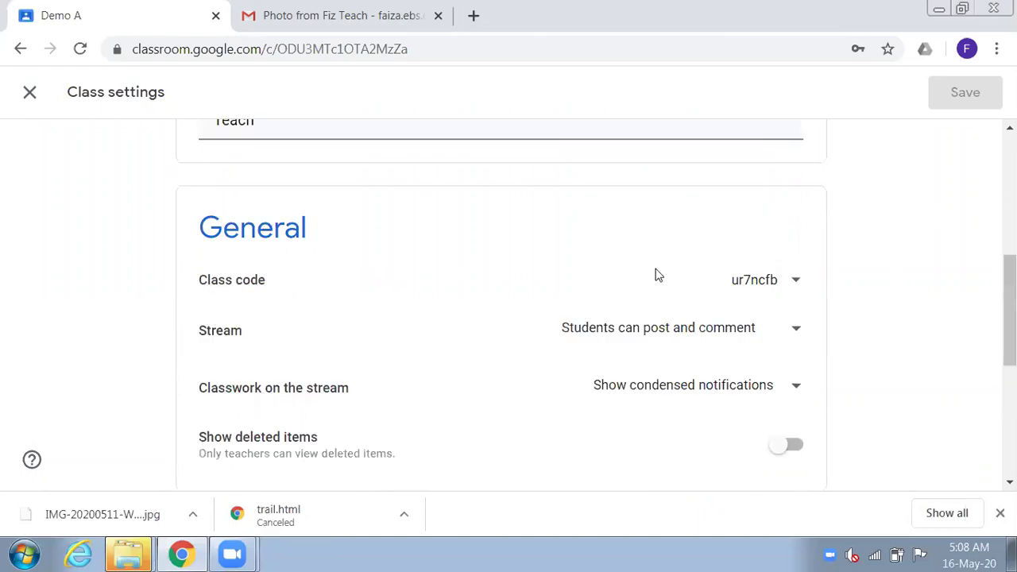
left_click(792, 285)
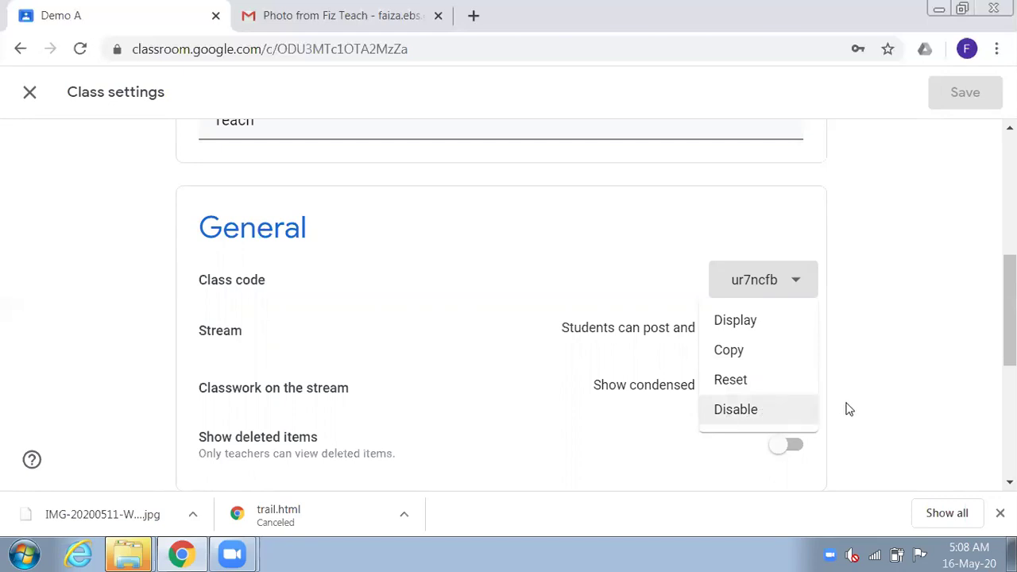
left_click(802, 316)
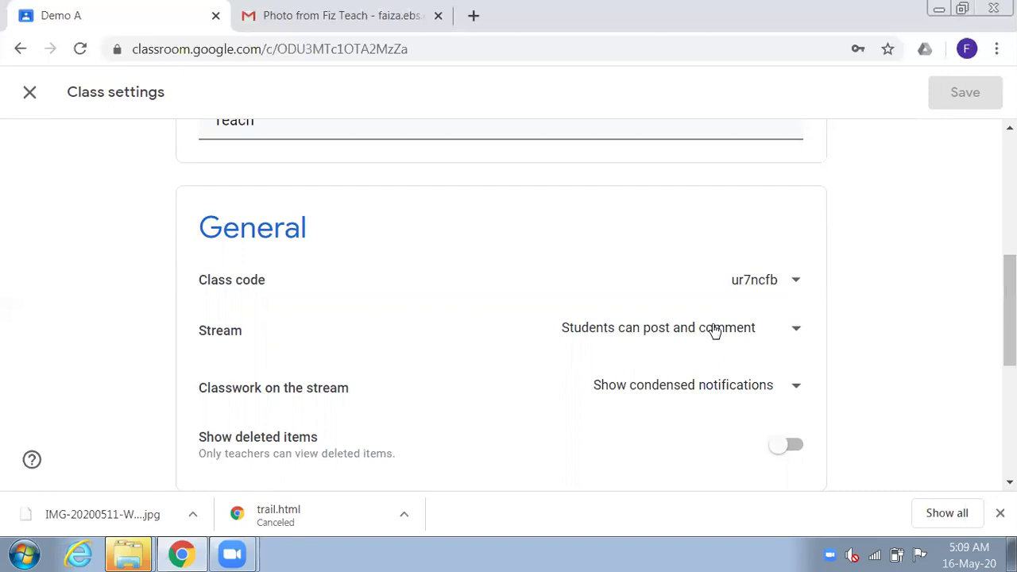
Change the Stream posting option to 'Students can only comment'
left_click(716, 329)
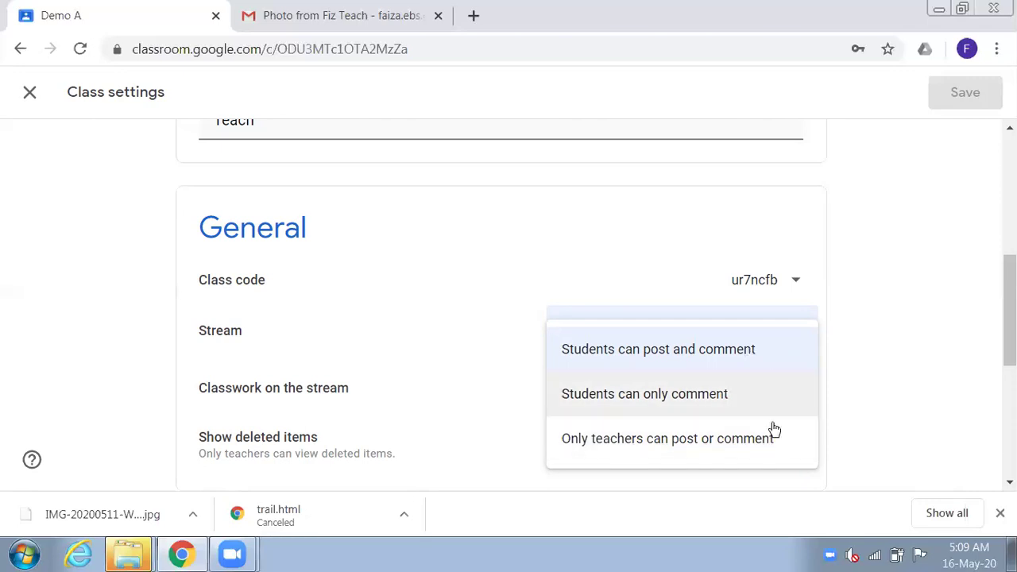
left_click(672, 415)
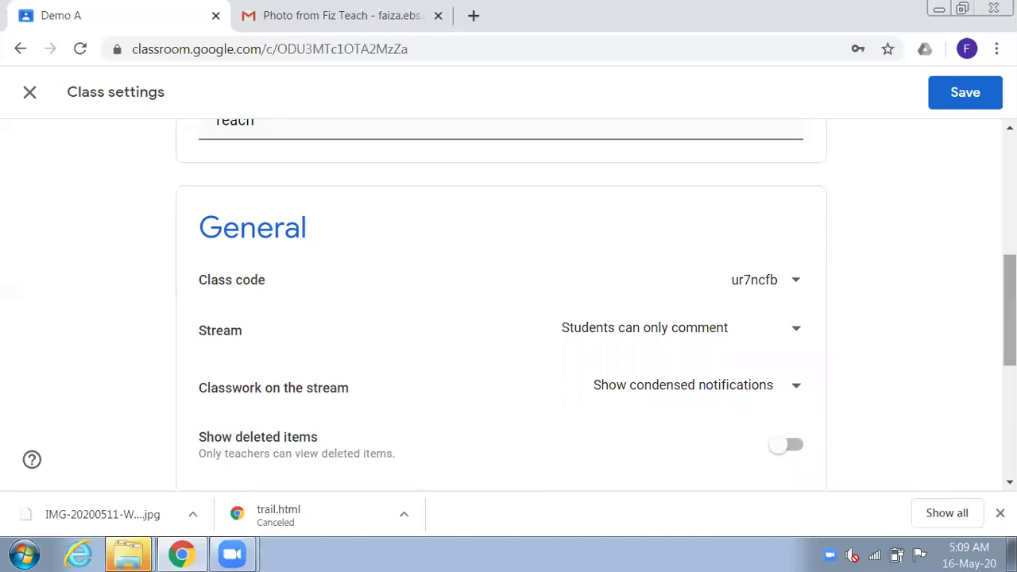
scroll(896, 367, "down", 5)
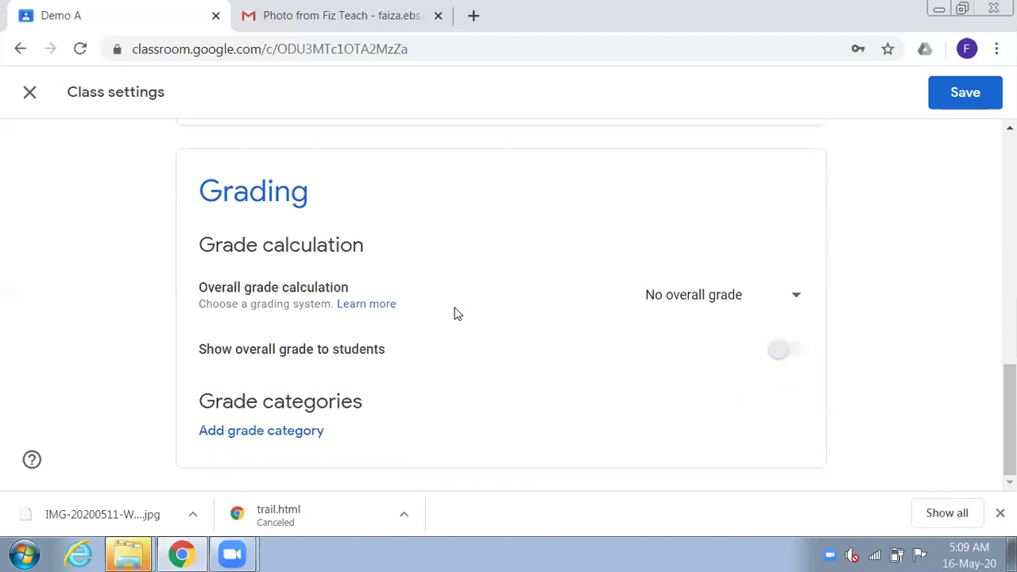
left_click(779, 301)
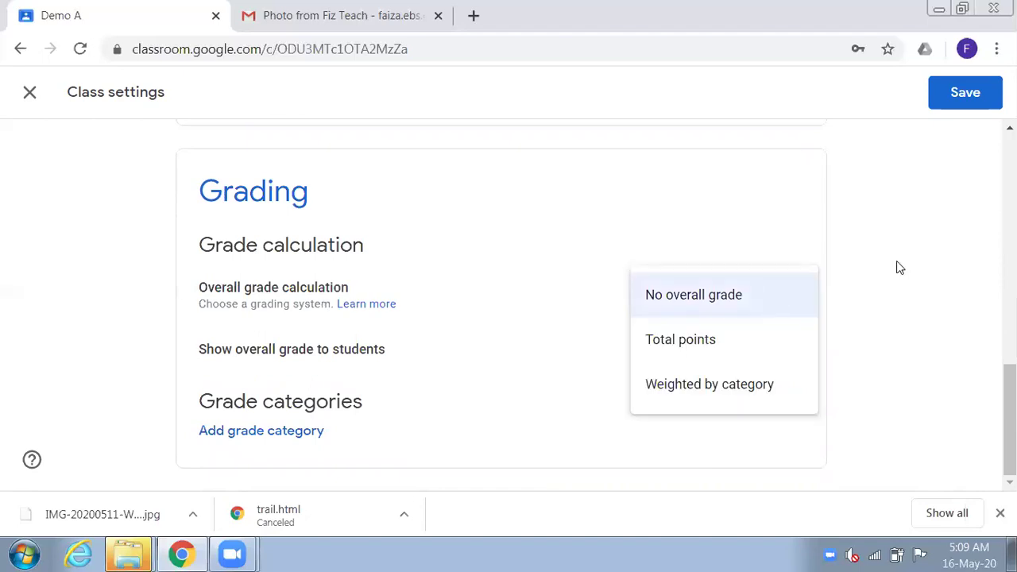
left_click(745, 293)
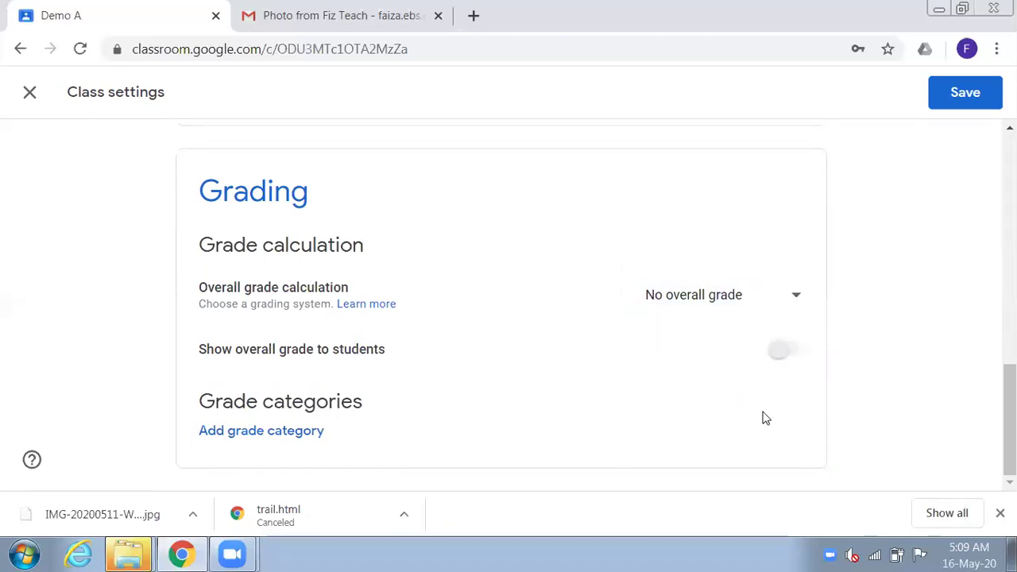
left_click(969, 96)
Save the class settings and check the Demo stream showing 'Settings saved'
left_click(959, 95)
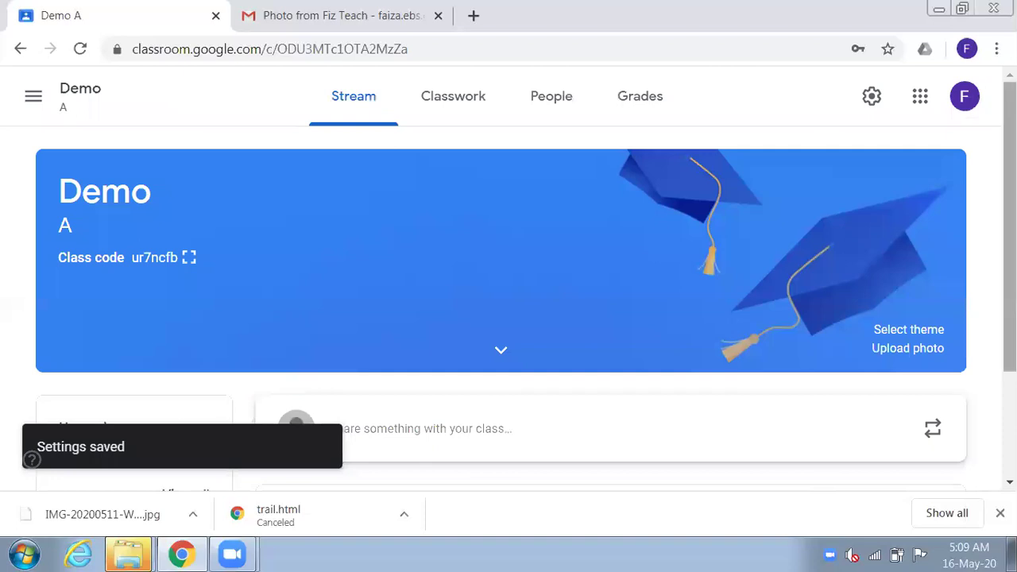
scroll(509, 302, "down", 1)
scroll(508, 302, "up", 1)
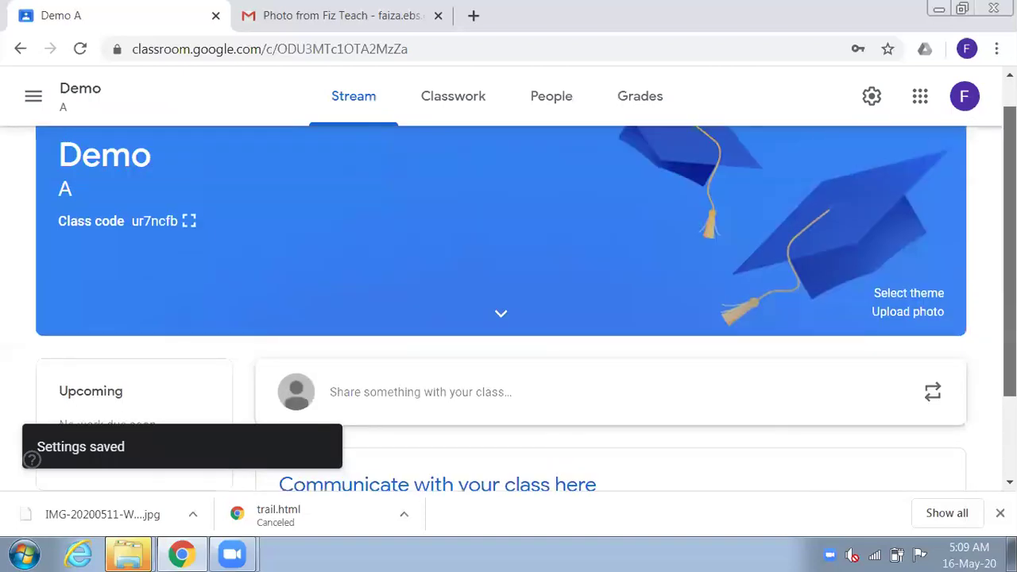
scroll(758, 257, "up", 1)
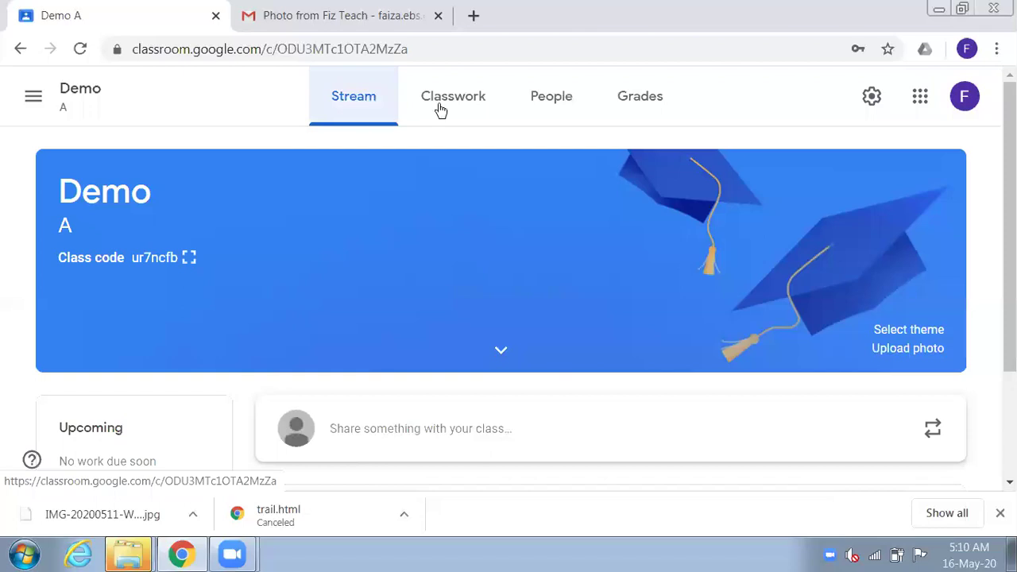
Go to the Demo class's People tab listing Fiz Teach as teacher
left_click(561, 103)
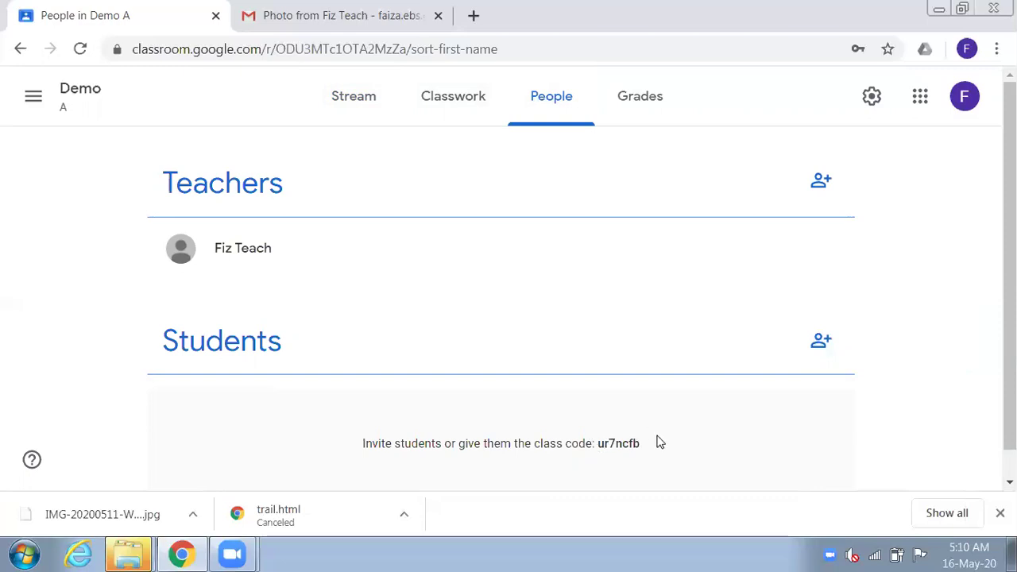
left_click(822, 184)
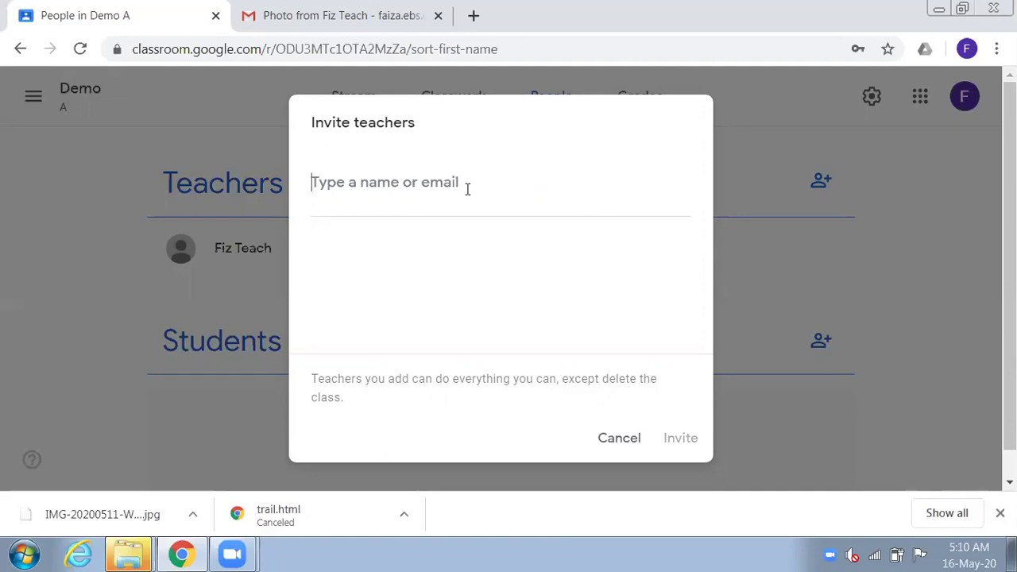
type("dr")
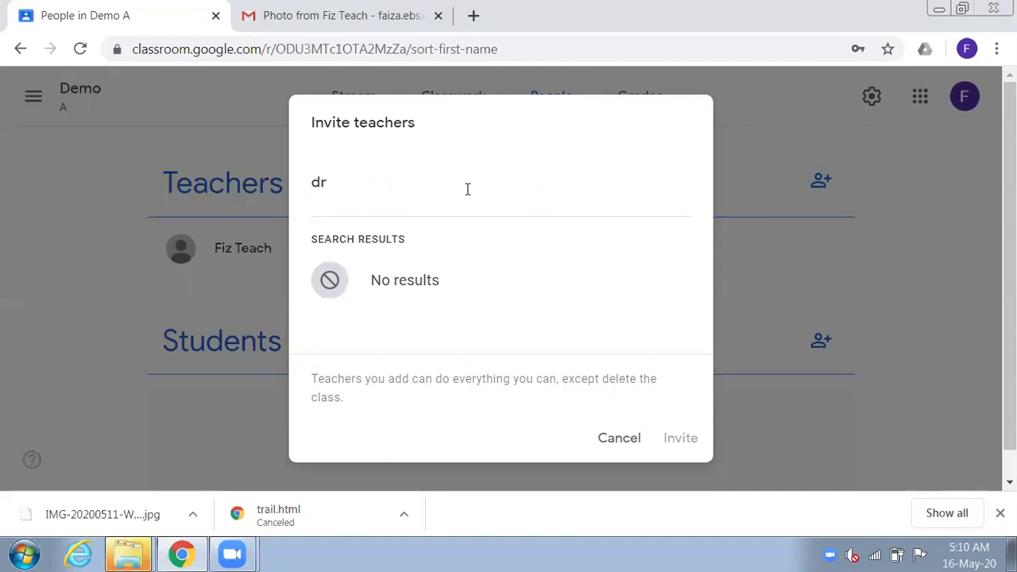
key("BackSpace")
key("BackSpace")
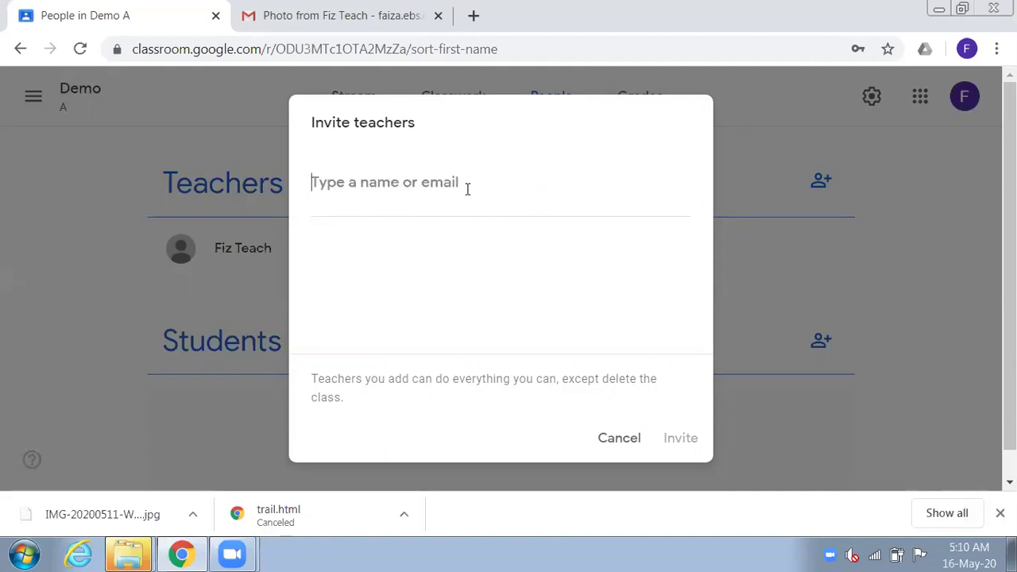
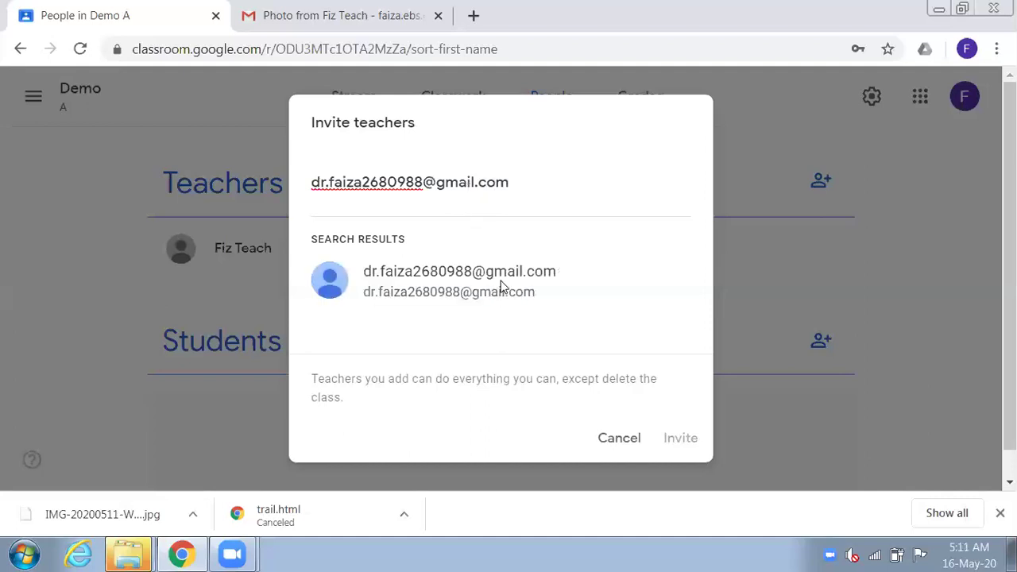
left_click(503, 288)
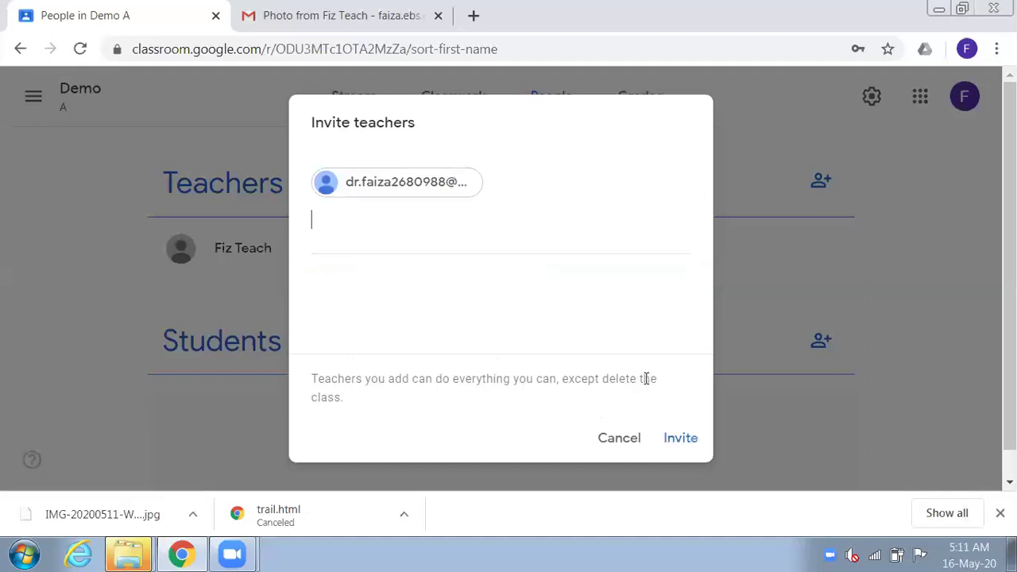
left_click(682, 444)
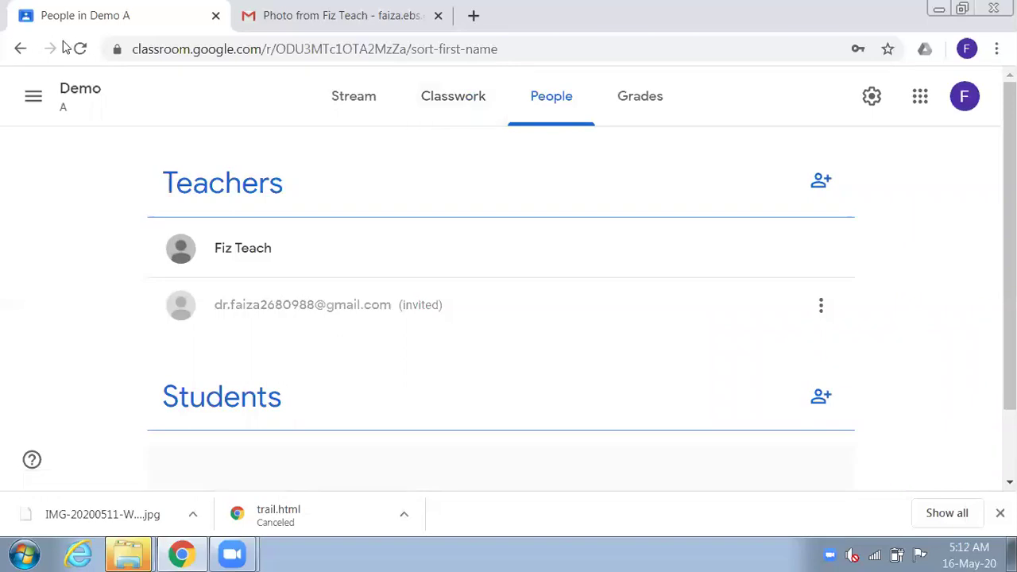
left_click(80, 49)
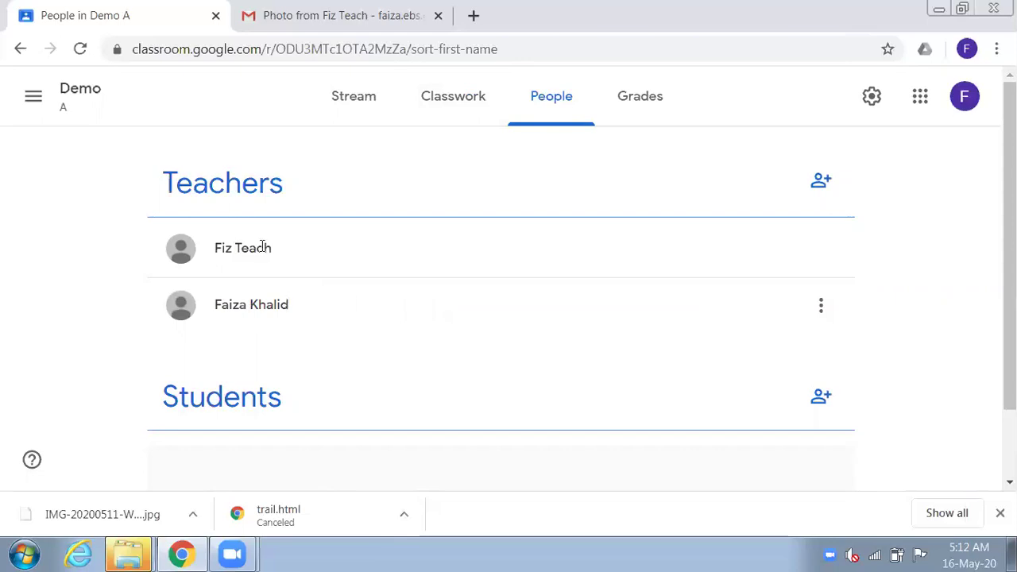
left_click(823, 181)
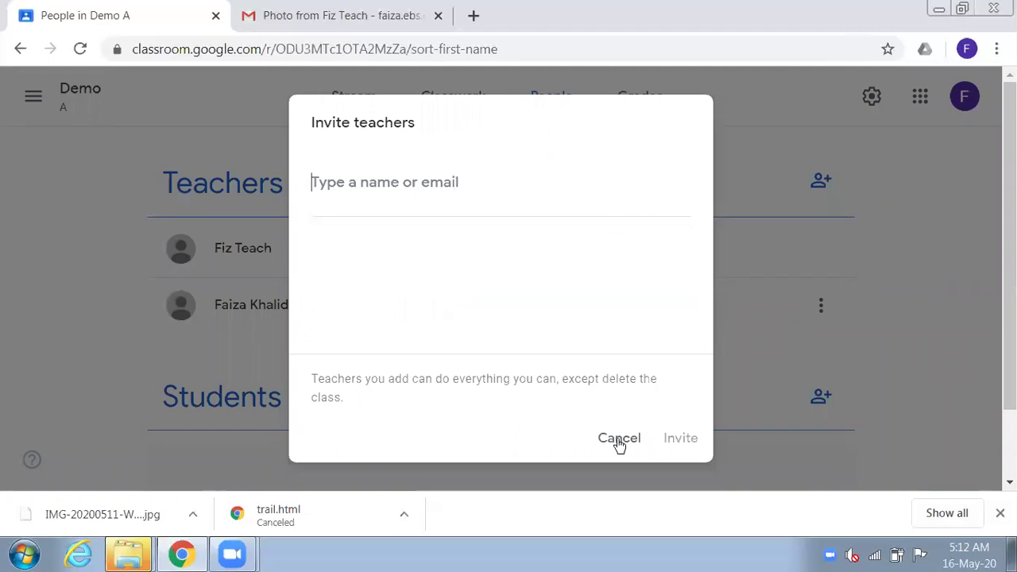
key("Tab")
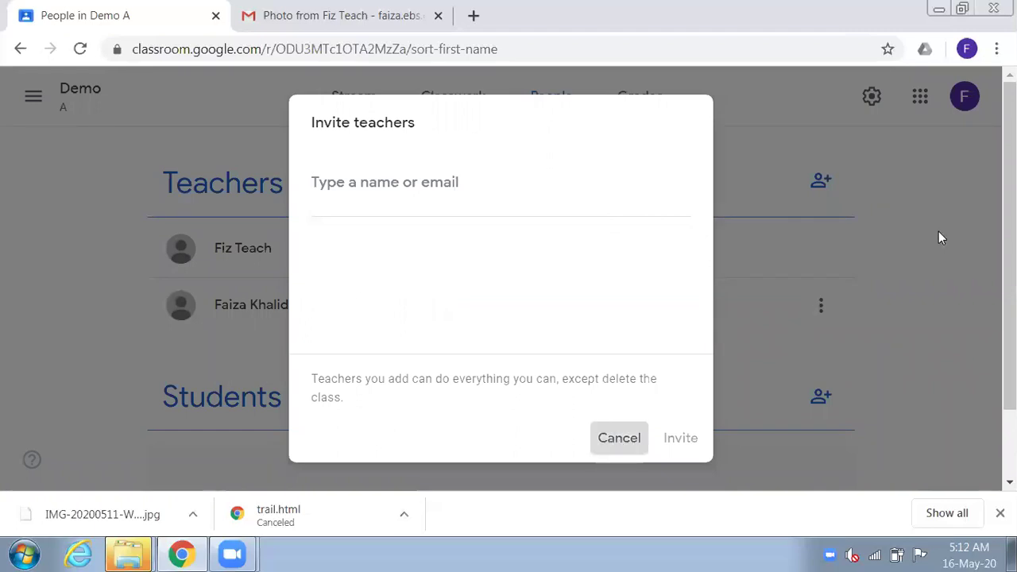
left_click(939, 238)
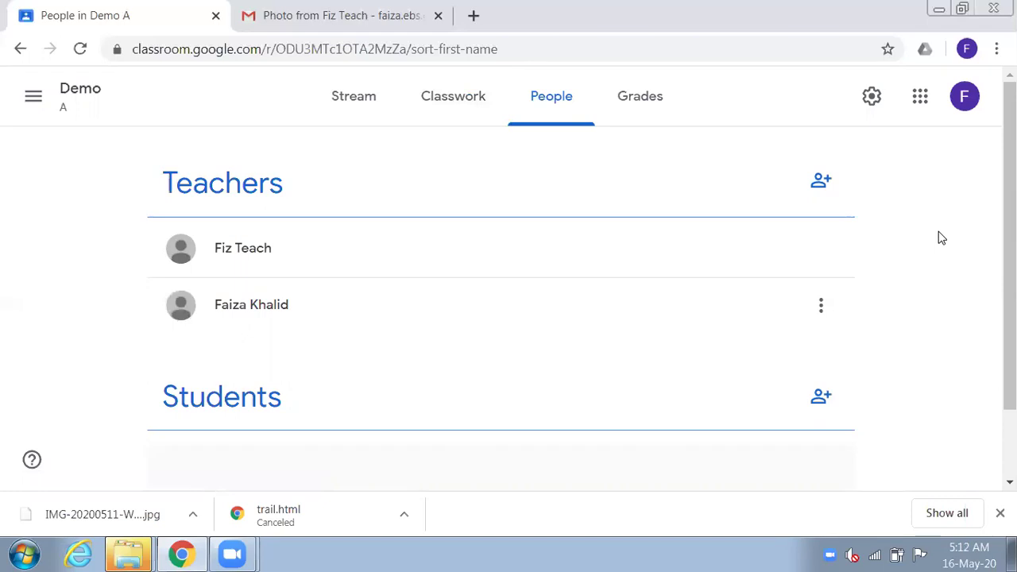